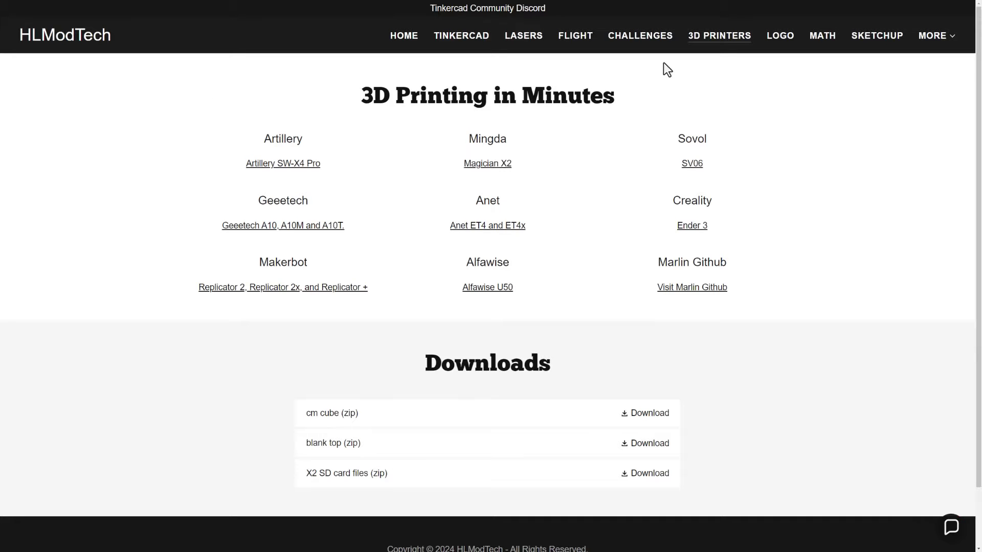
# Step: Follow the Artillery SW-X4 Pro link on the HLModTech printers page to the Artillery website
pyautogui.click(296, 168)
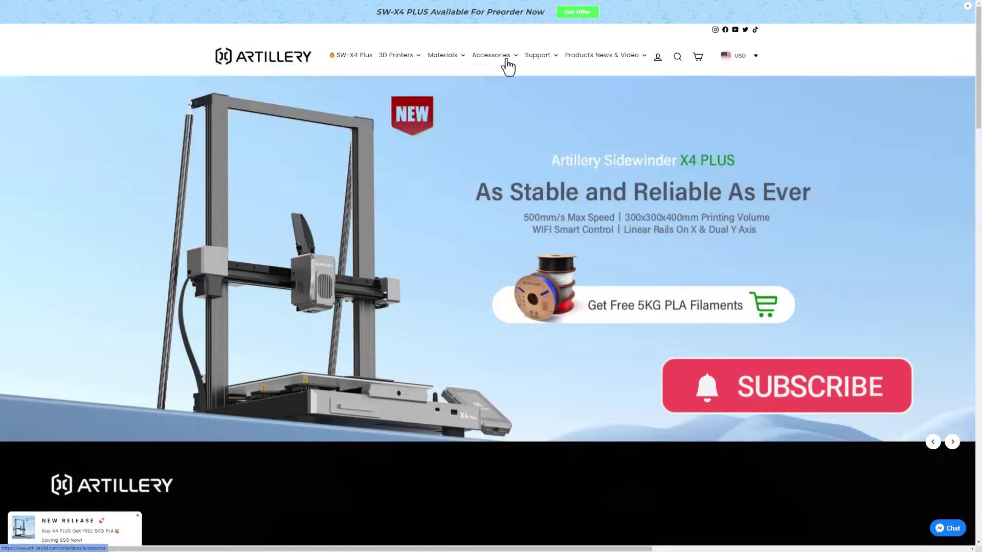
# Step: Go to Support > Download, pick the Sidewinder X4 Pro tab, and expand Slicing Software
pyautogui.moveTo(532, 61)
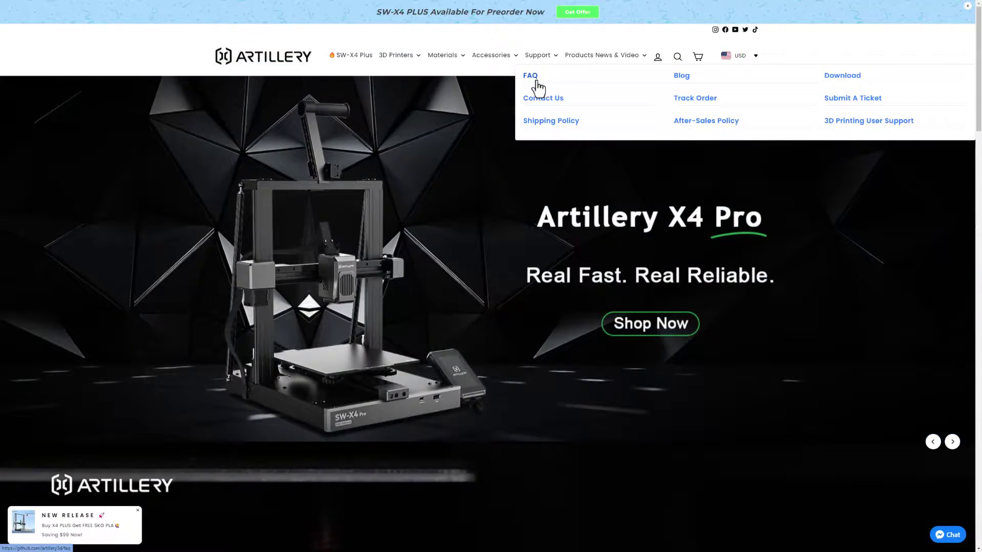
pyautogui.click(852, 78)
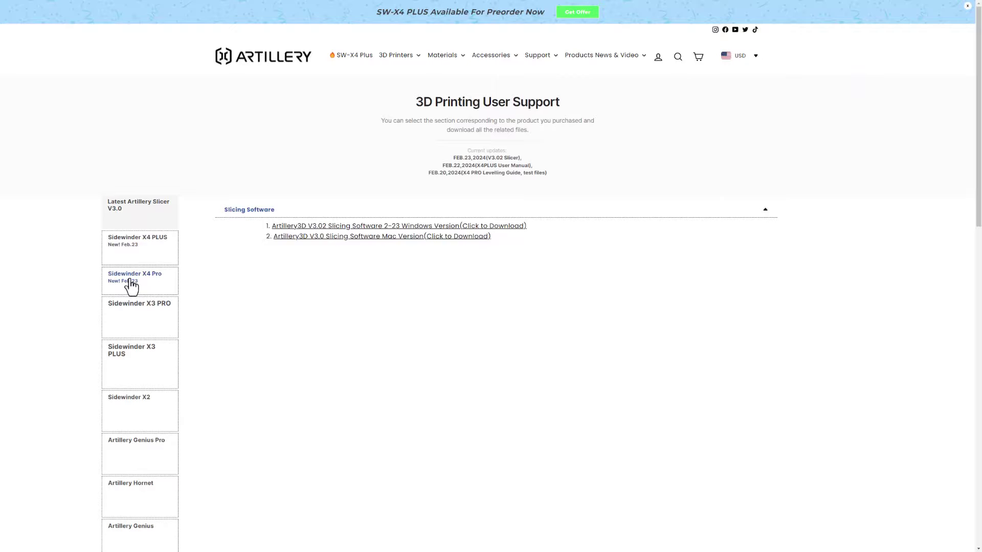
pyautogui.click(130, 284)
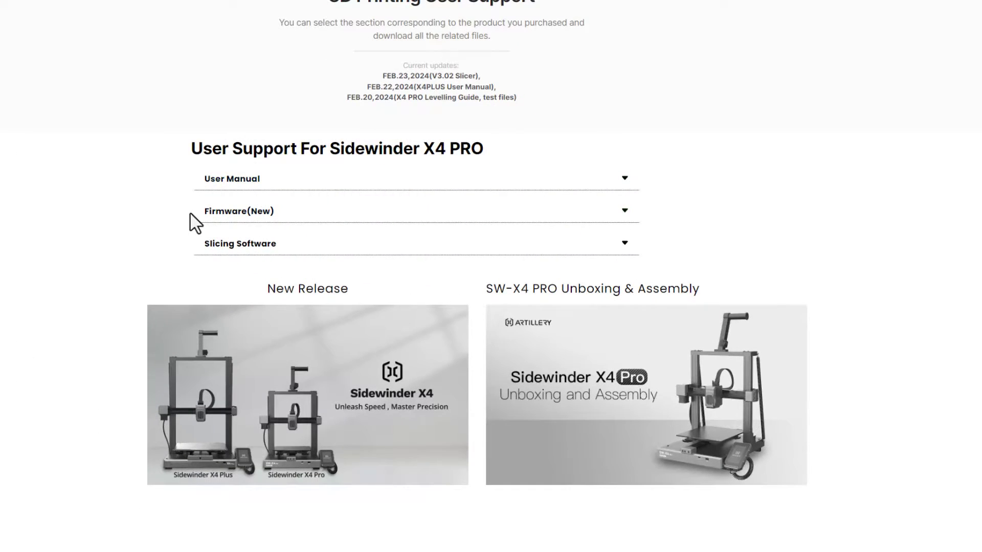
pyautogui.click(222, 244)
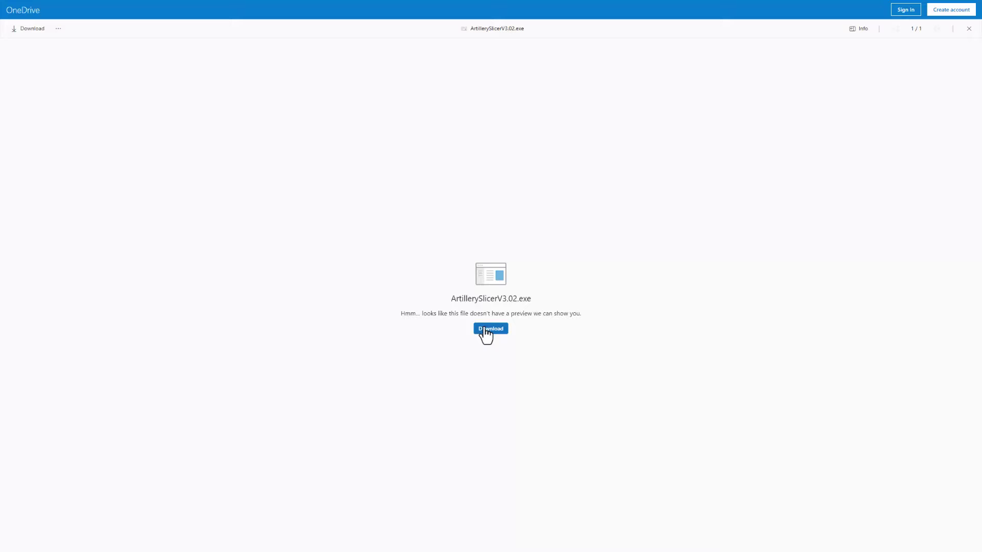
# Step: Download ArtillerySlicerV3.02.exe from OneDrive and save it to the Downloads folder
pyautogui.click(487, 329)
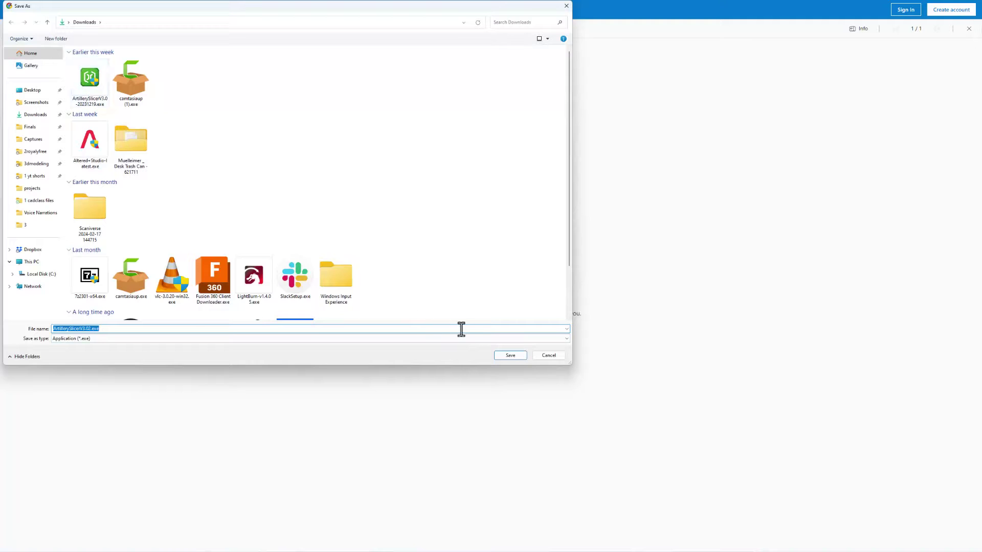
pyautogui.click(508, 355)
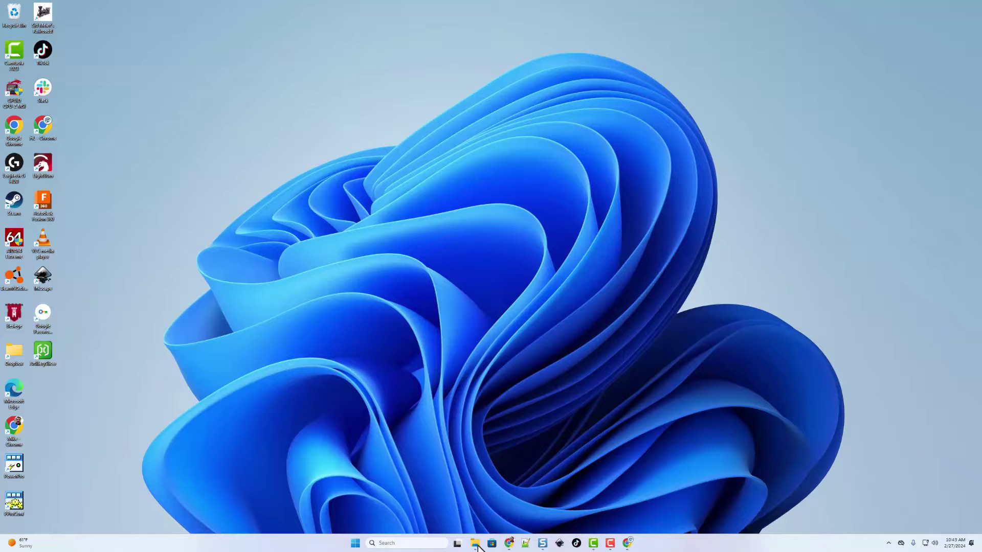
# Step: Run the installer from Downloads despite the SmartScreen warning and install into the default folder
pyautogui.click(475, 544)
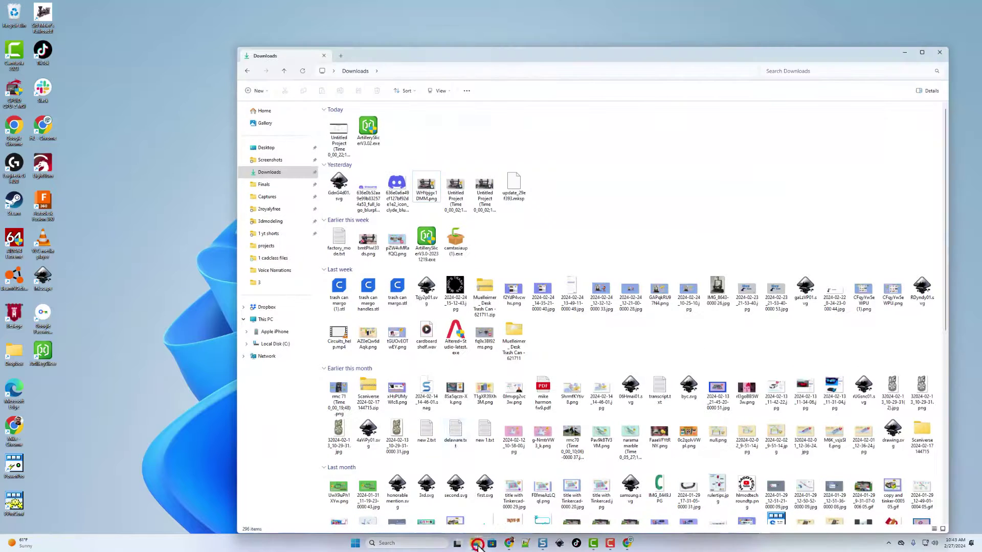
pyautogui.doubleClick(369, 128)
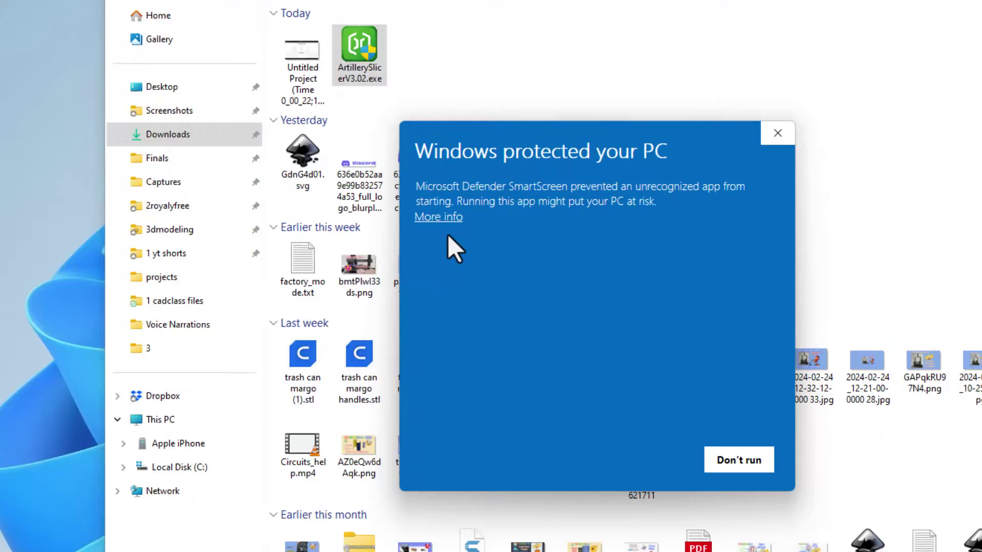
pyautogui.click(447, 218)
pyautogui.click(651, 460)
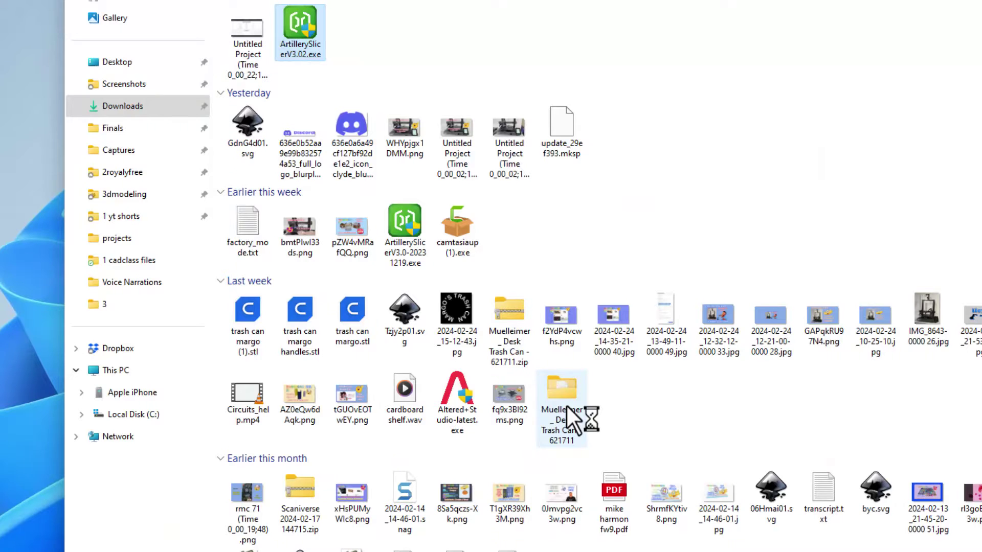
pyautogui.click(603, 390)
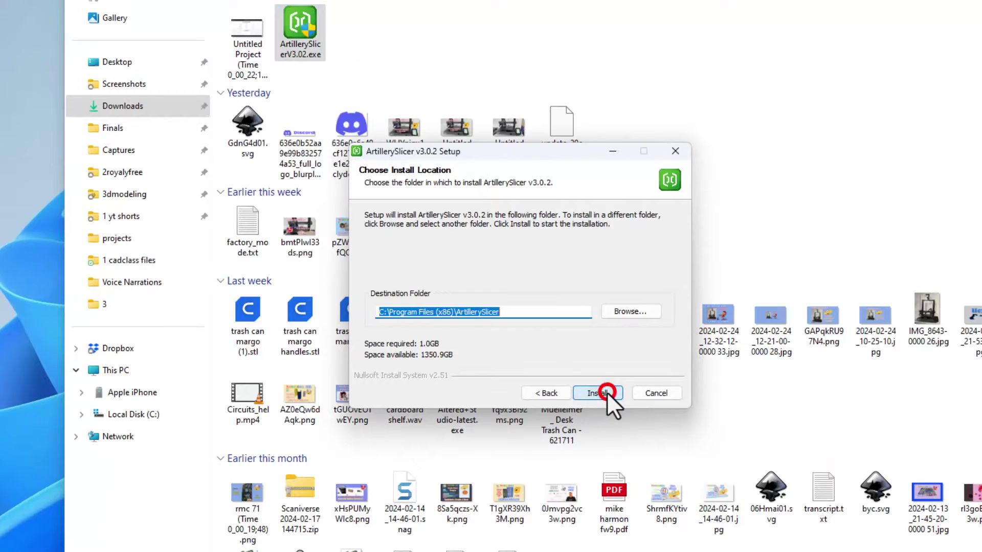
pyautogui.click(603, 391)
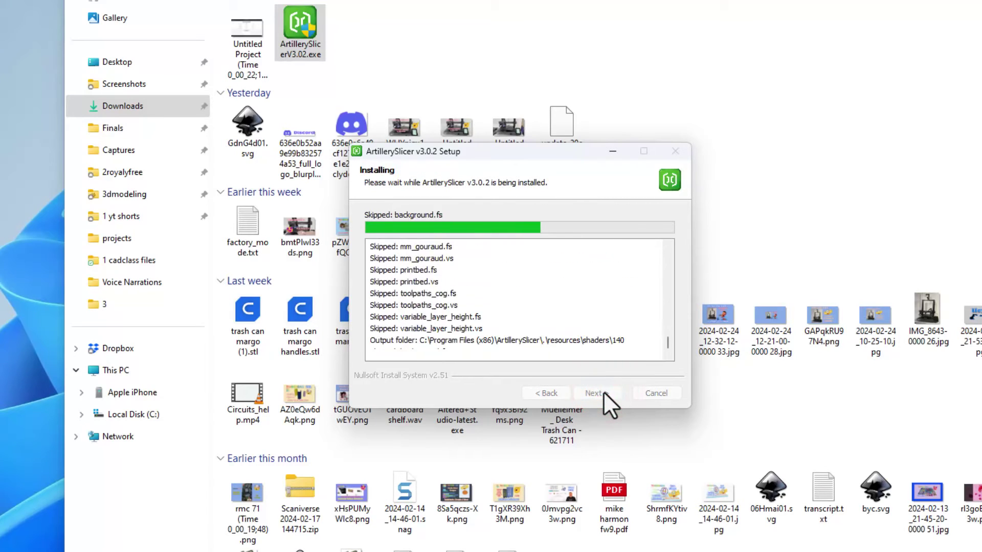
pyautogui.click(598, 393)
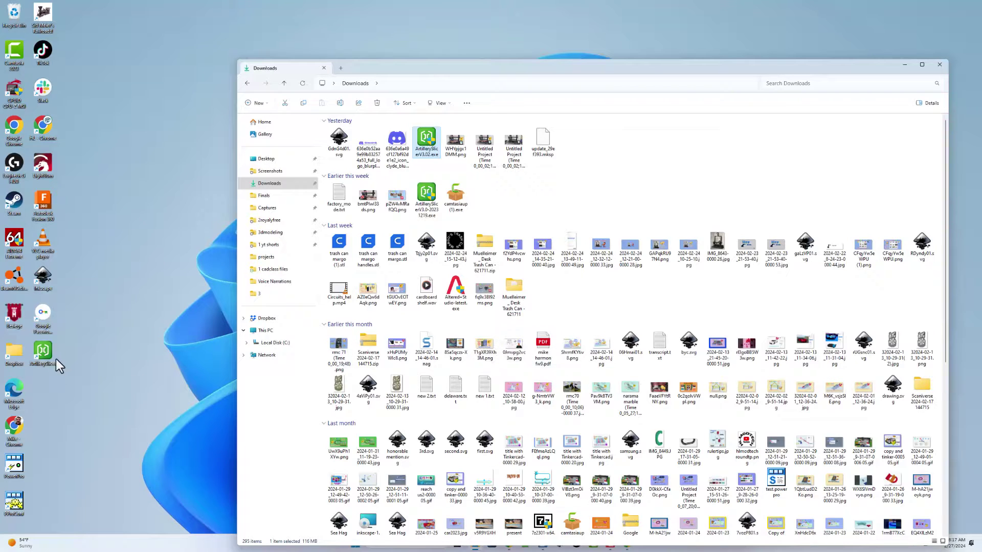
# Step: Launch ArtillerySlicer from the desktop and tilt the view low over the empty X4 Pro bed
pyautogui.doubleClick(47, 356)
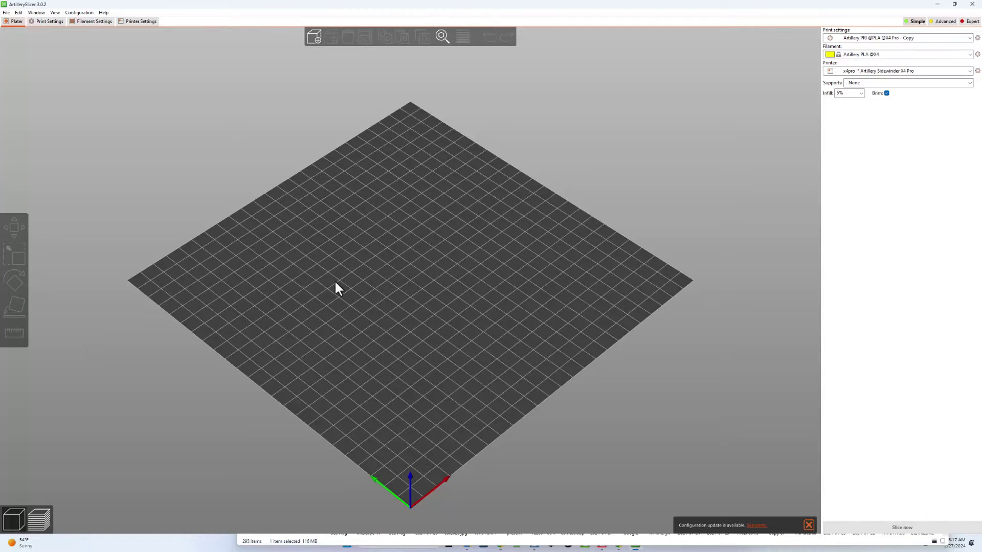
pyautogui.moveTo(335, 281)
pyautogui.mouseDown()
pyautogui.moveTo(348, 309)
pyautogui.moveTo(334, 299)
pyautogui.mouseUp()
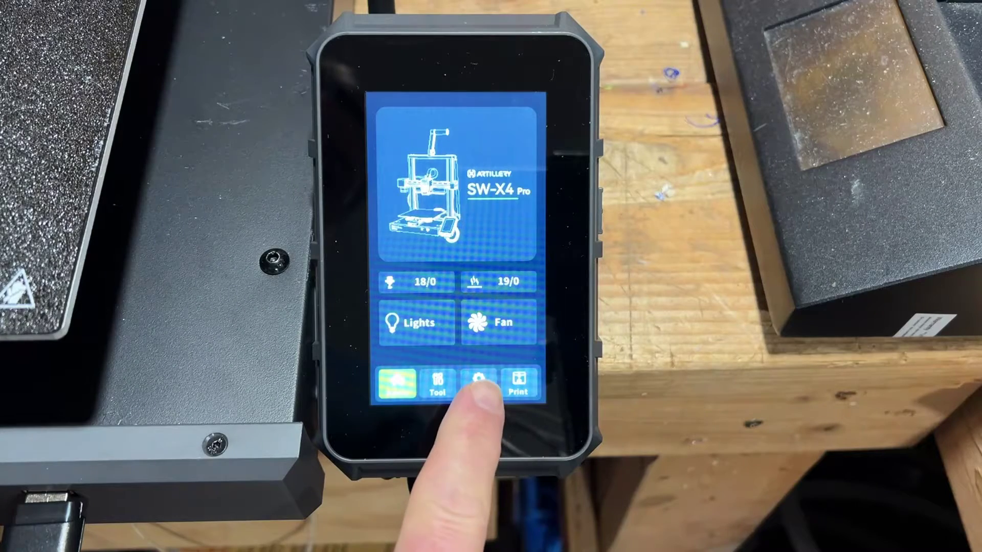
# Step: On the printer touchscreen, open Set > Net to read the IP address 192.168.6.194
pyautogui.click(478, 385)
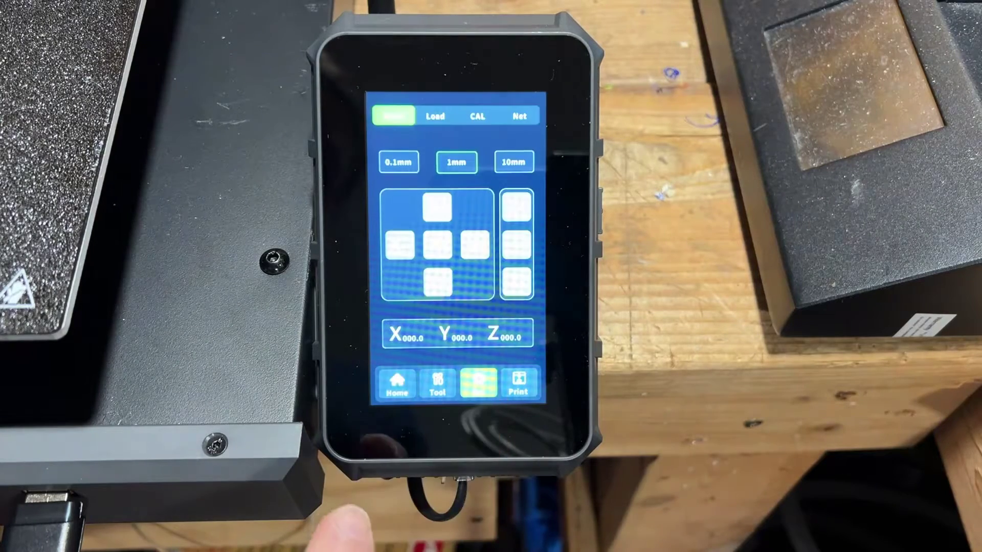
pyautogui.click(518, 116)
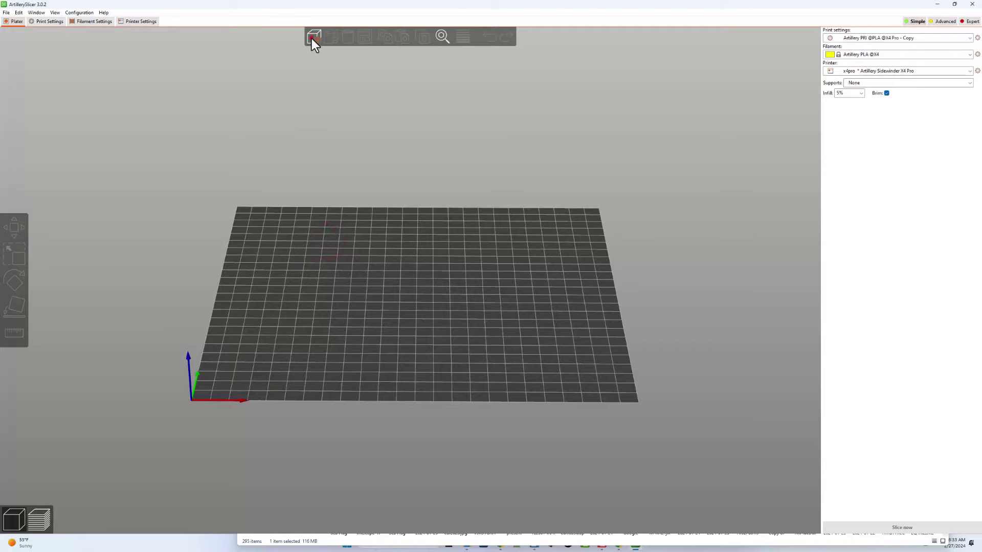
# Step: Import 'v7 5mm lizard by TT.stl' onto the build plate and orbit around it
pyautogui.click(313, 36)
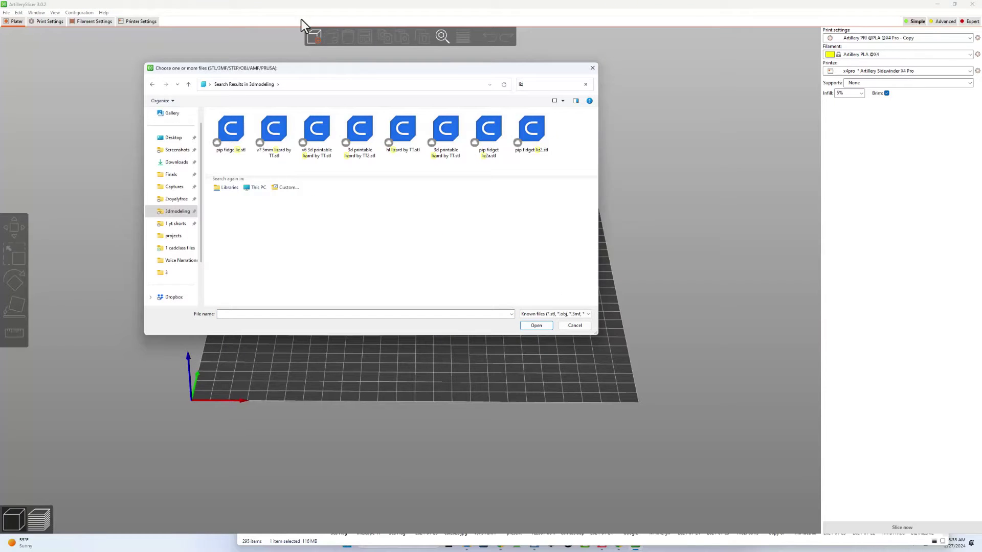
pyautogui.click(275, 137)
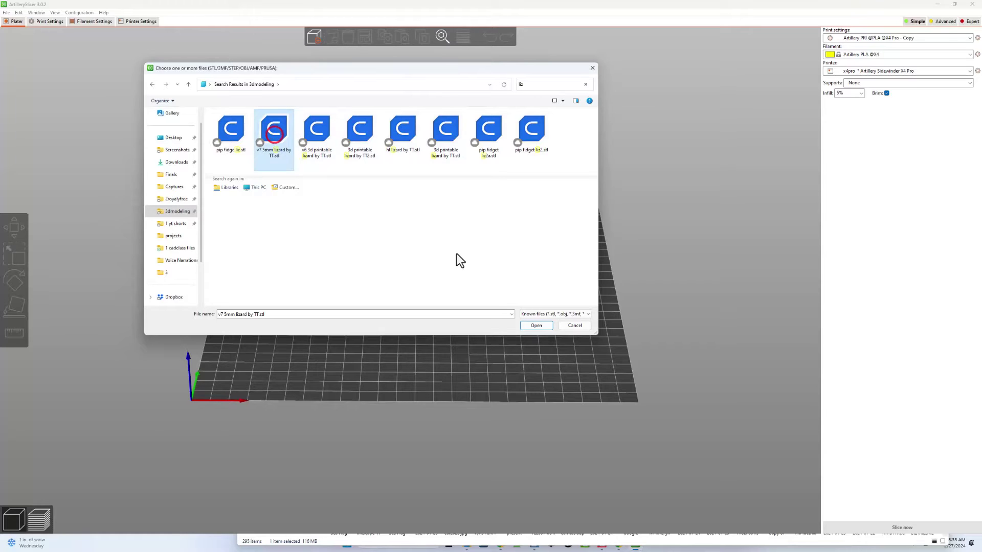
pyautogui.click(532, 325)
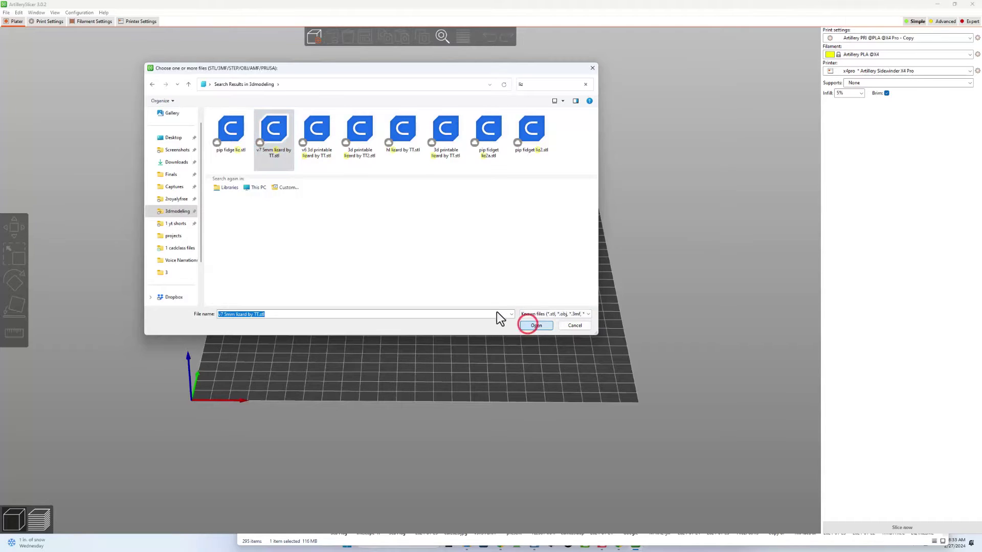
pyautogui.moveTo(484, 336)
pyautogui.mouseDown()
pyautogui.moveTo(506, 344)
pyautogui.moveTo(495, 344)
pyautogui.mouseUp()
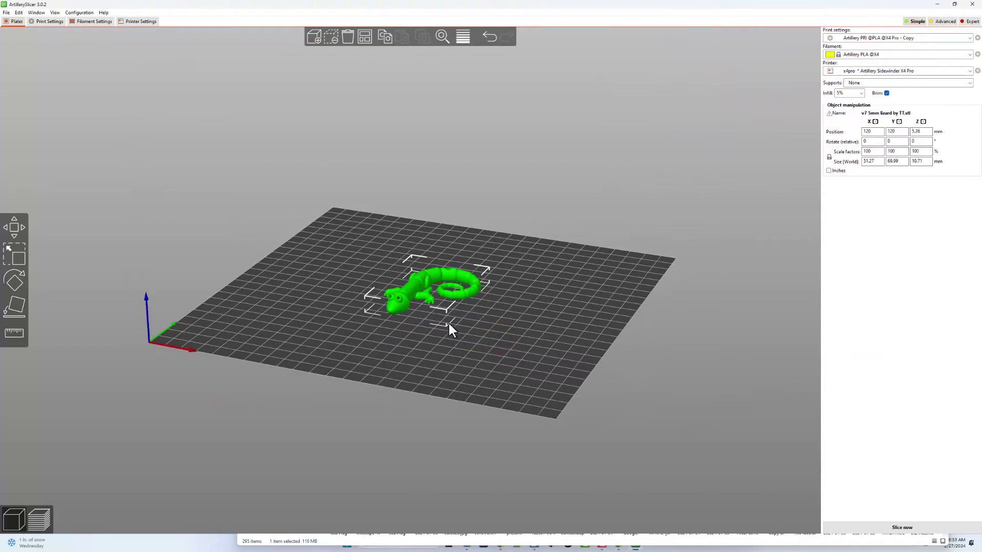
pyautogui.moveTo(448, 322); pyautogui.dragTo(423, 337)
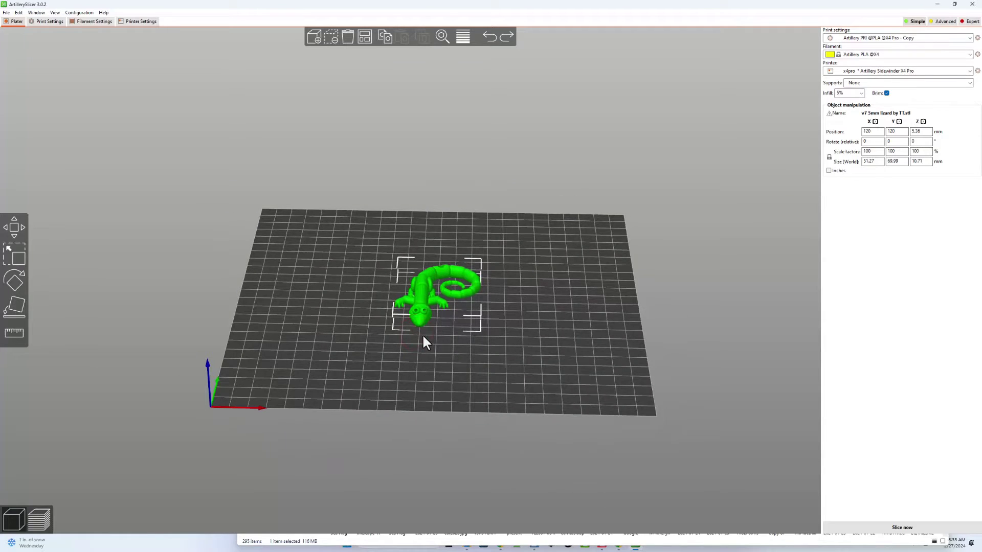
pyautogui.moveTo(377, 294); pyautogui.dragTo(438, 289)
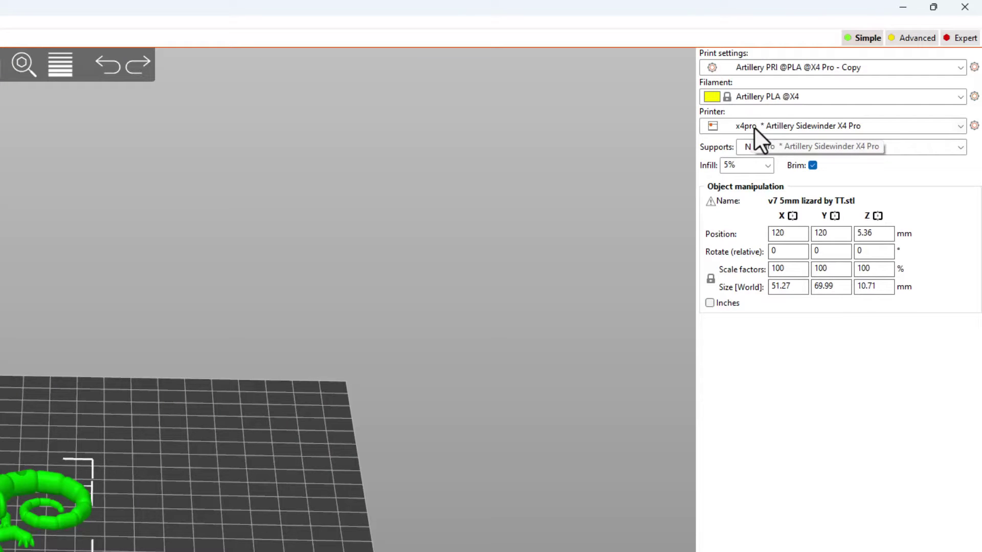
# Step: Choose Add/Remove printers from the Printer dropdown in the right panel
pyautogui.click(776, 126)
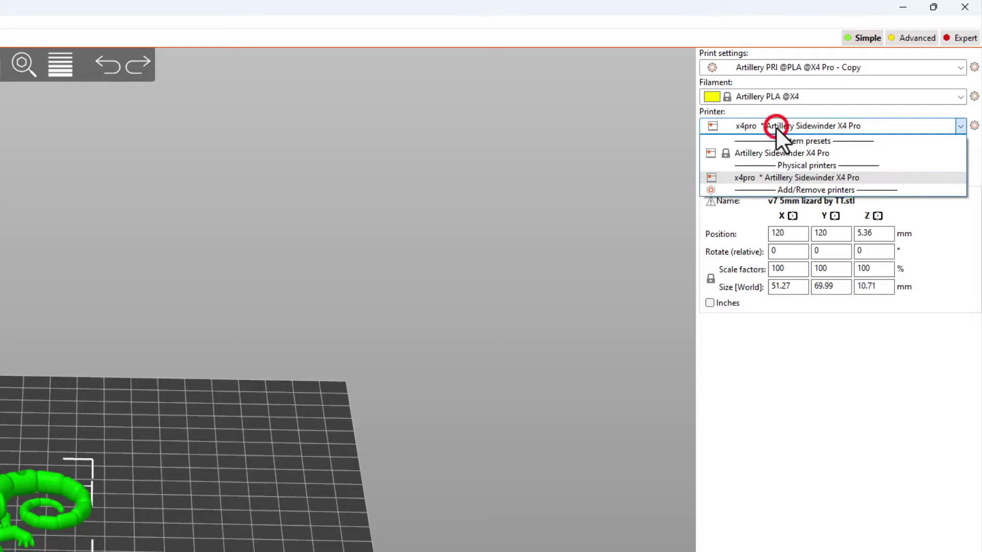
pyautogui.click(777, 191)
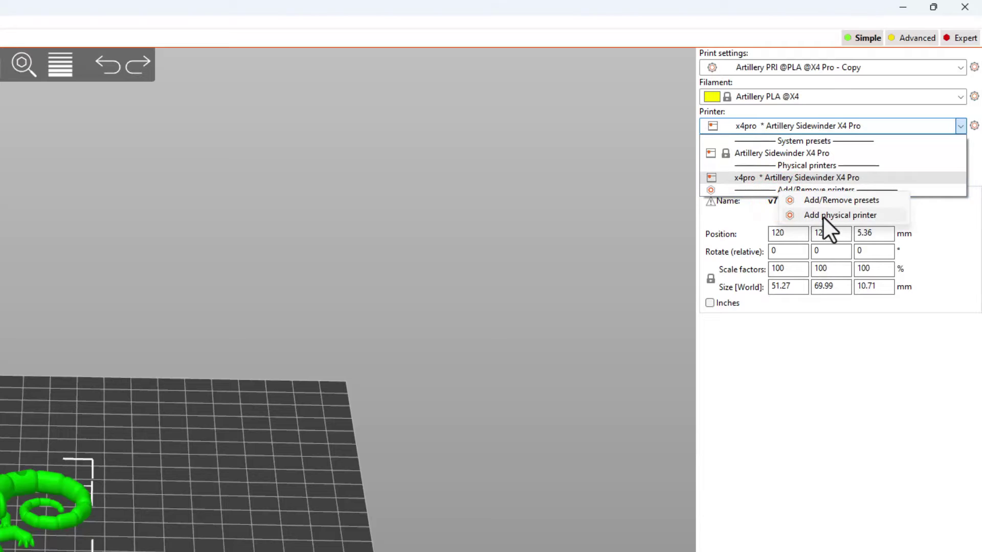
# Step: Add physical printer 'X4 pro2' at host 192.168.6.194, pass the connection test, and enter the API key
pyautogui.click(823, 216)
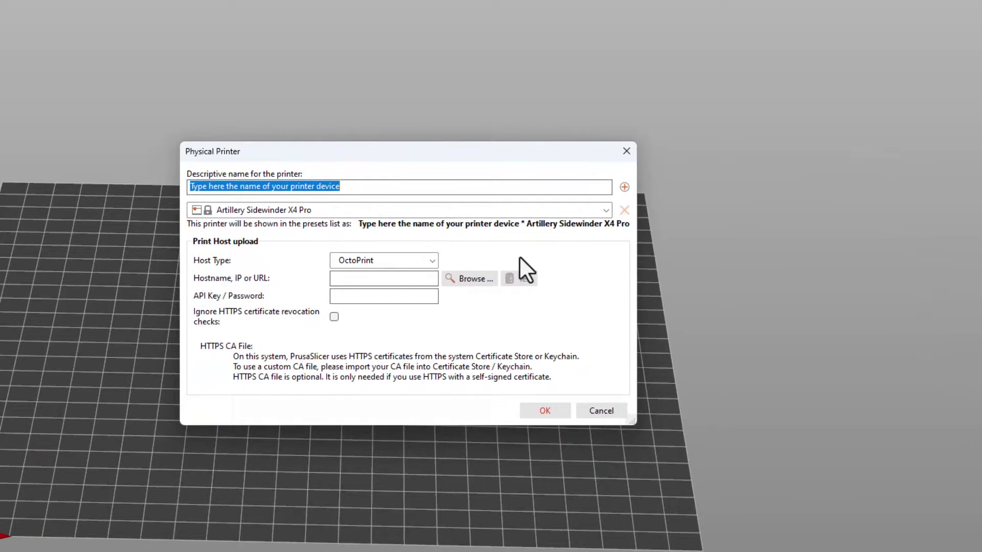
pyautogui.click(336, 186)
pyautogui.hotkey('ctrl', 'a')
pyautogui.write('X4 pro')
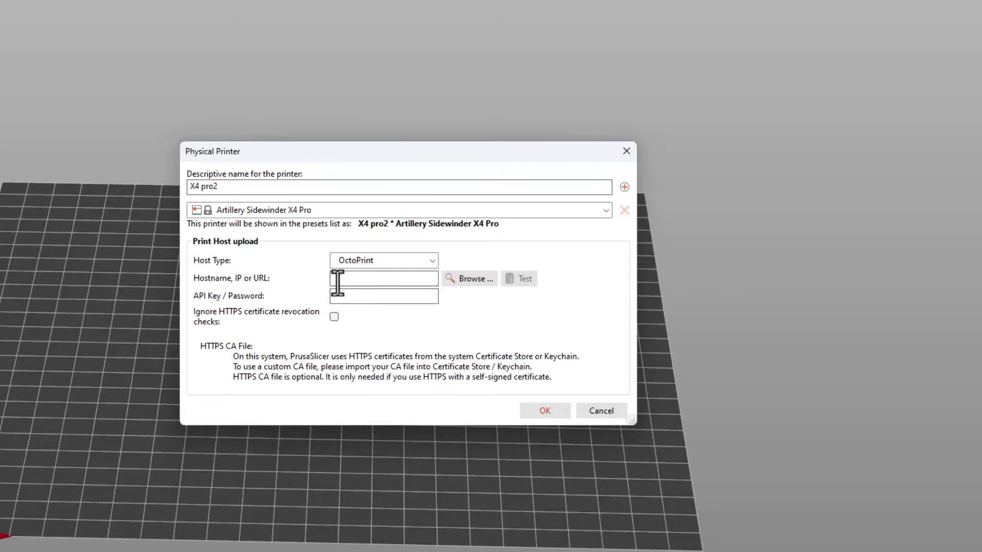
pyautogui.write('.168')
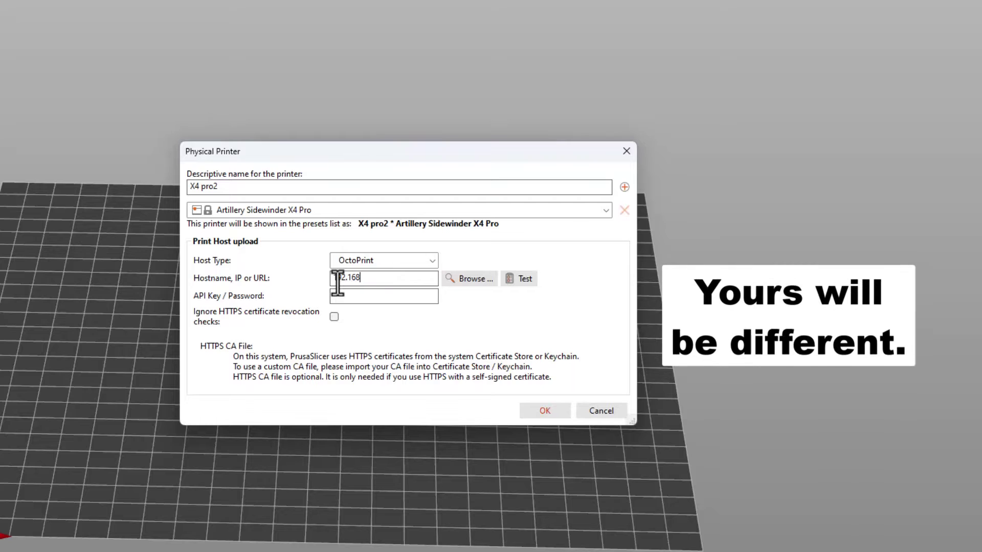
pyautogui.write('.6.194')
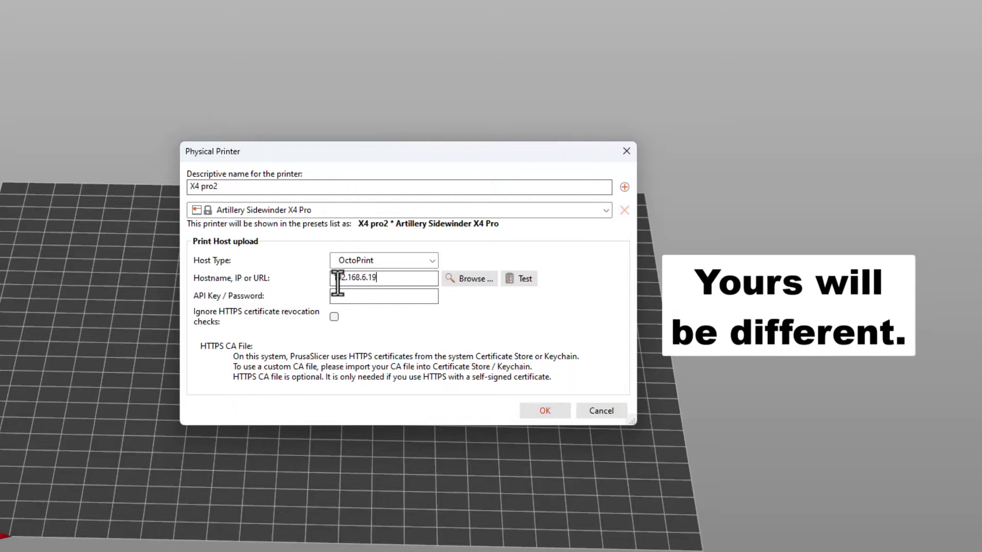
pyautogui.click(523, 279)
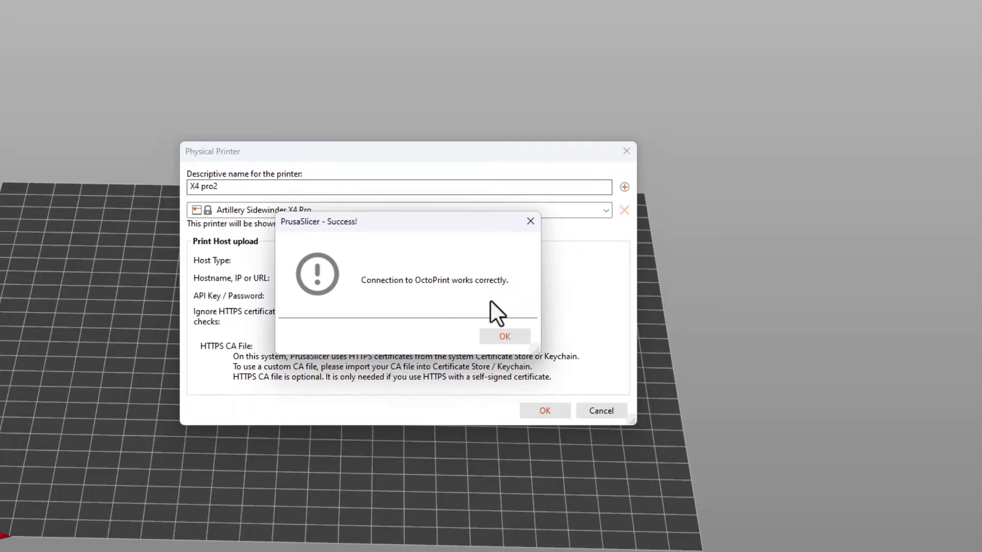
pyautogui.click(496, 336)
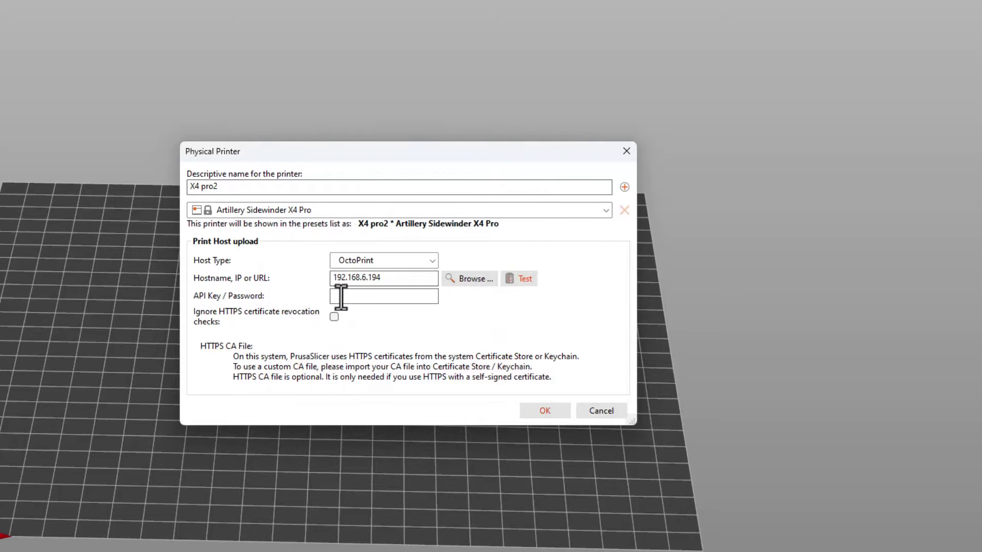
pyautogui.write('11')
pyautogui.click(543, 411)
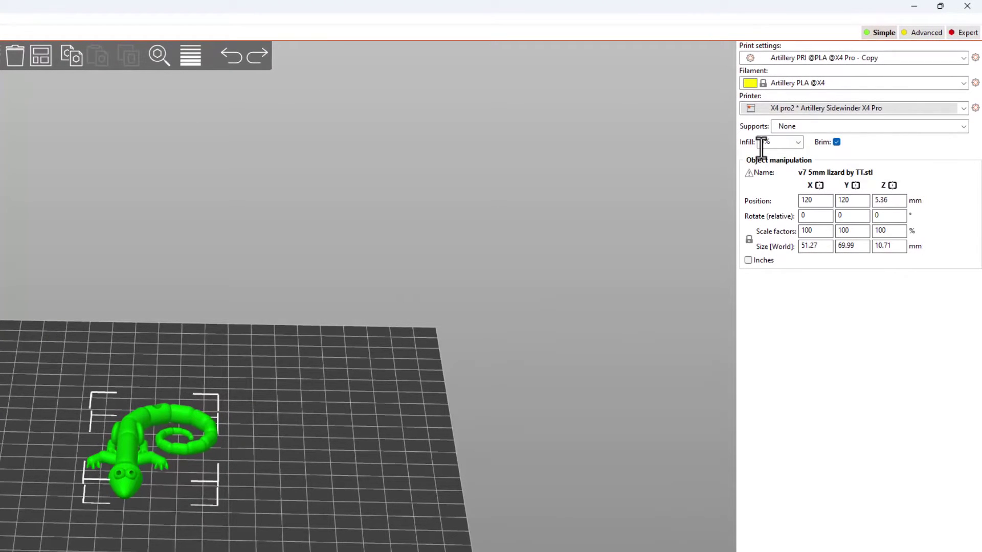
pyautogui.click(837, 142)
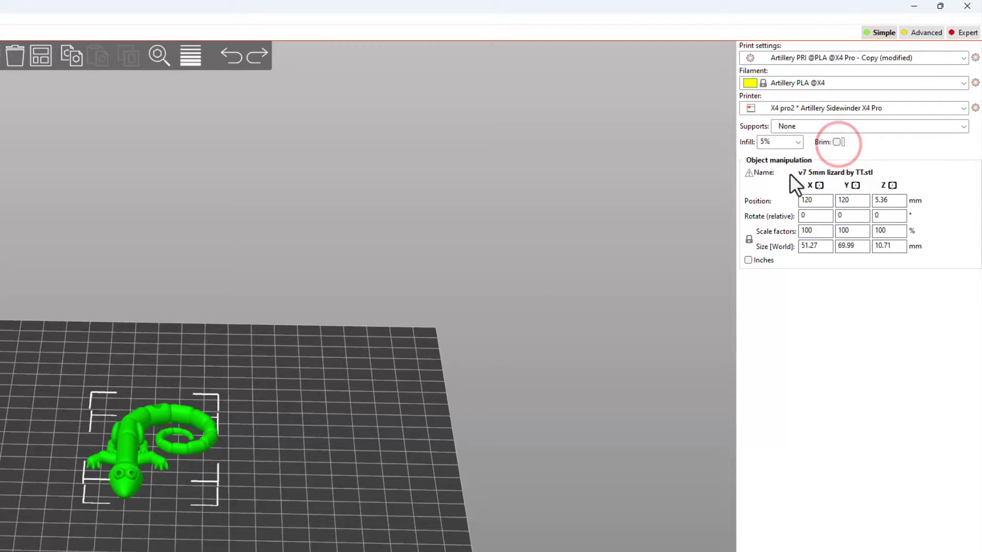
pyautogui.click(811, 81)
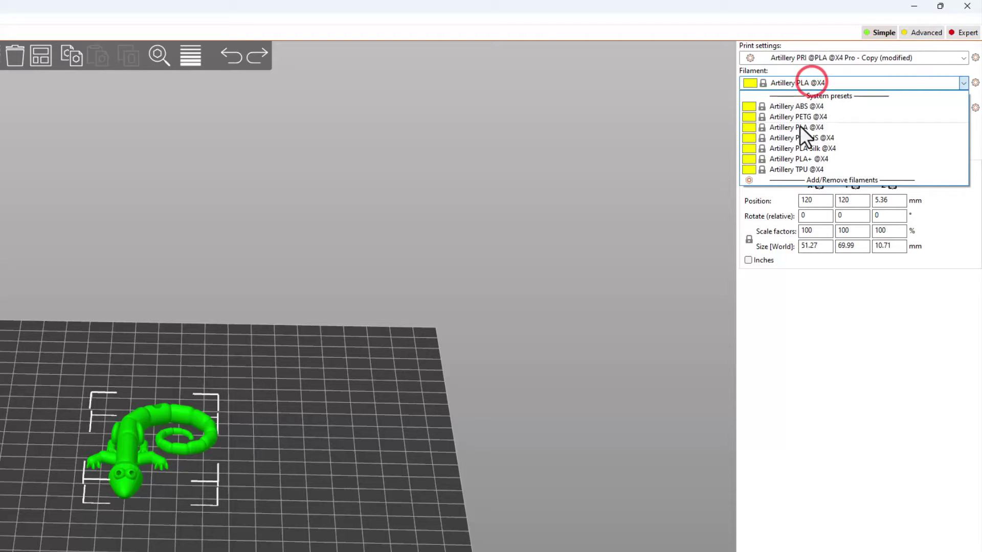
pyautogui.click(792, 127)
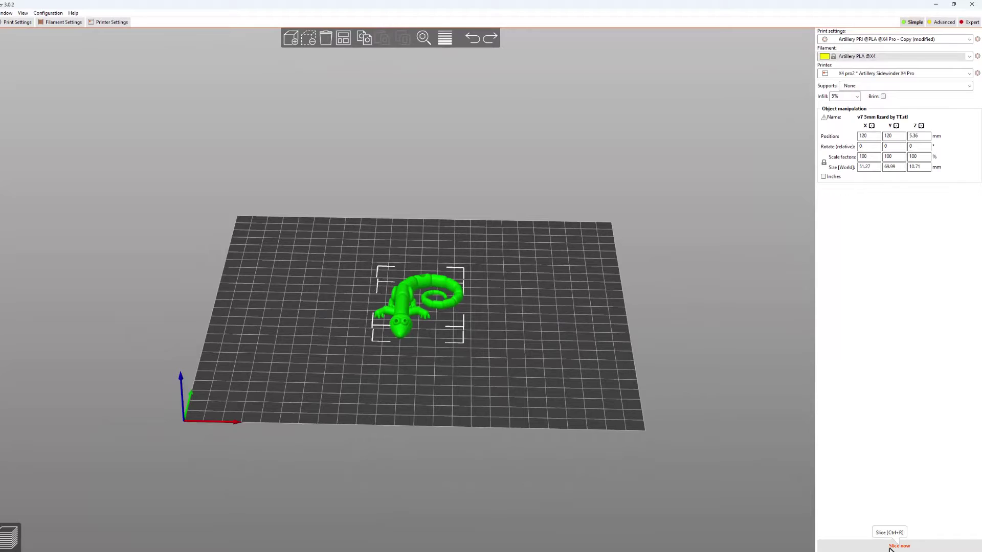
pyautogui.click(891, 547)
pyautogui.moveTo(637, 432); pyautogui.dragTo(450, 320)
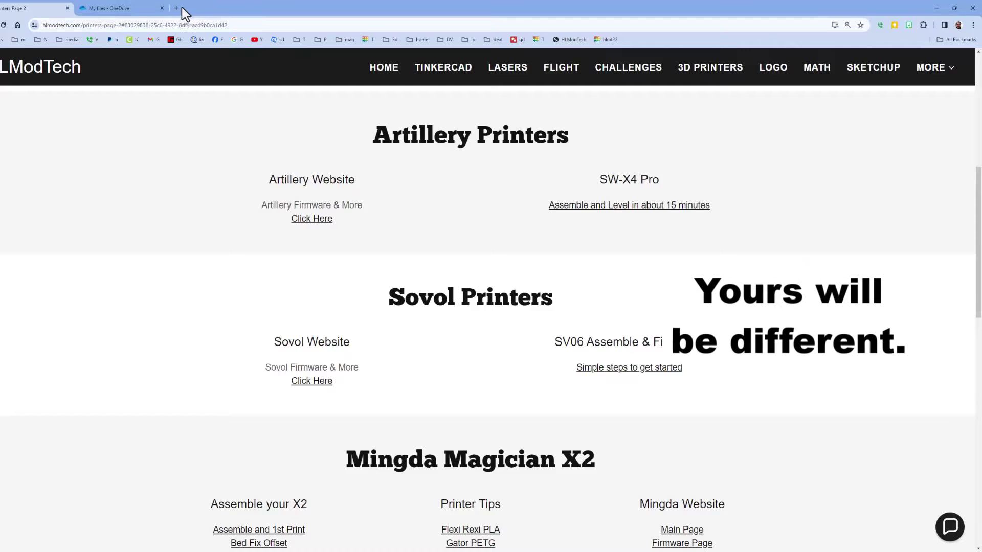
# Step: Load the printer's Fluidd dashboard at 192.168.6.194 in a new Chrome tab
pyautogui.click(174, 9)
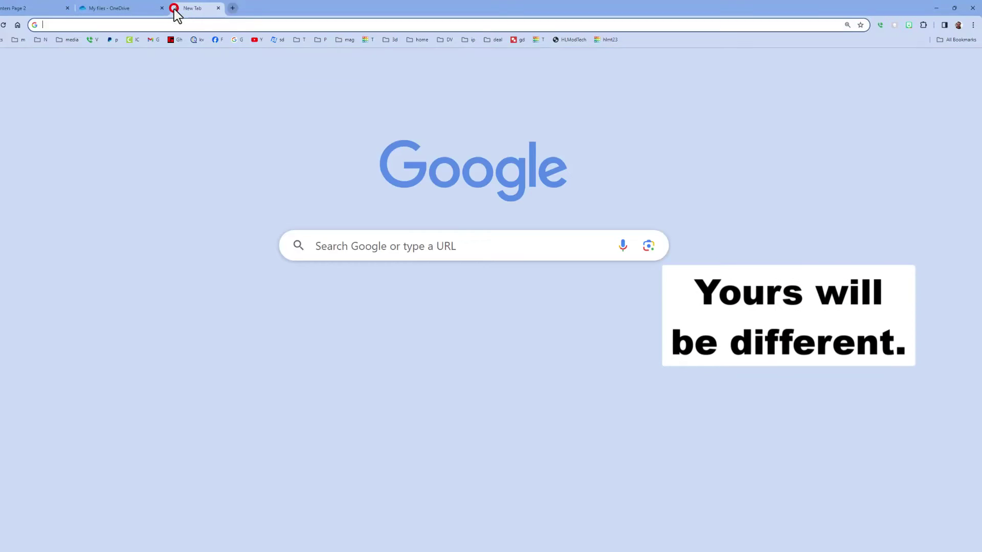
pyautogui.click(187, 24)
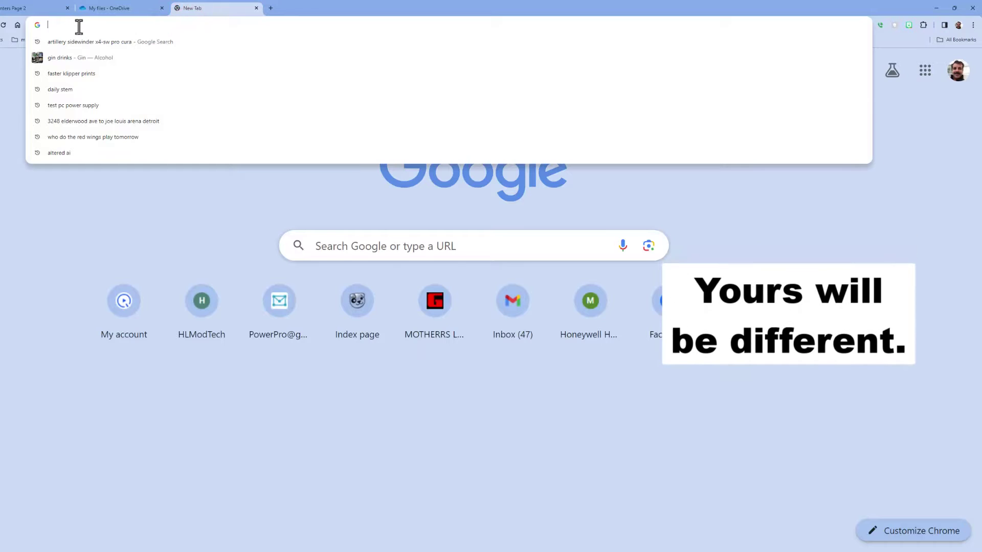
pyautogui.write('192.')
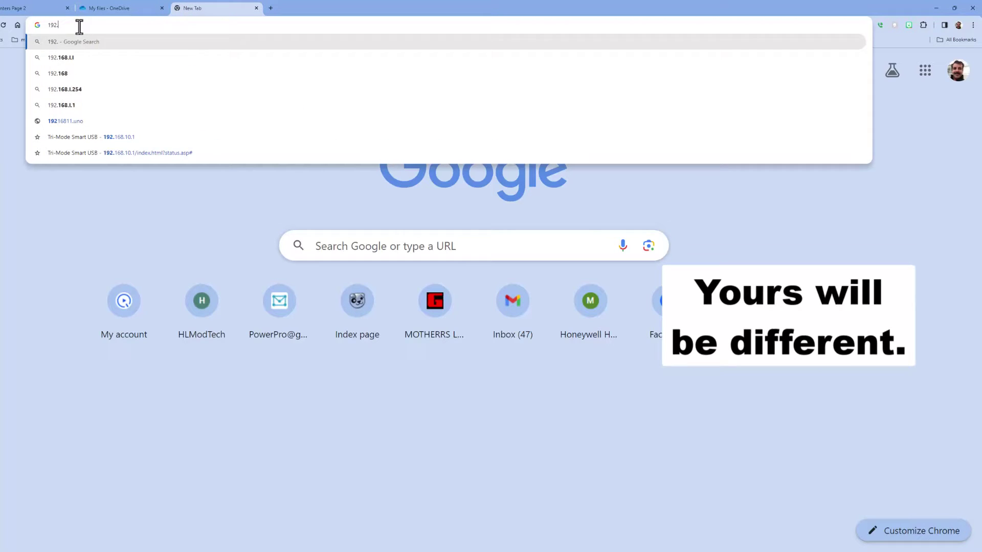
pyautogui.write('168.6.194')
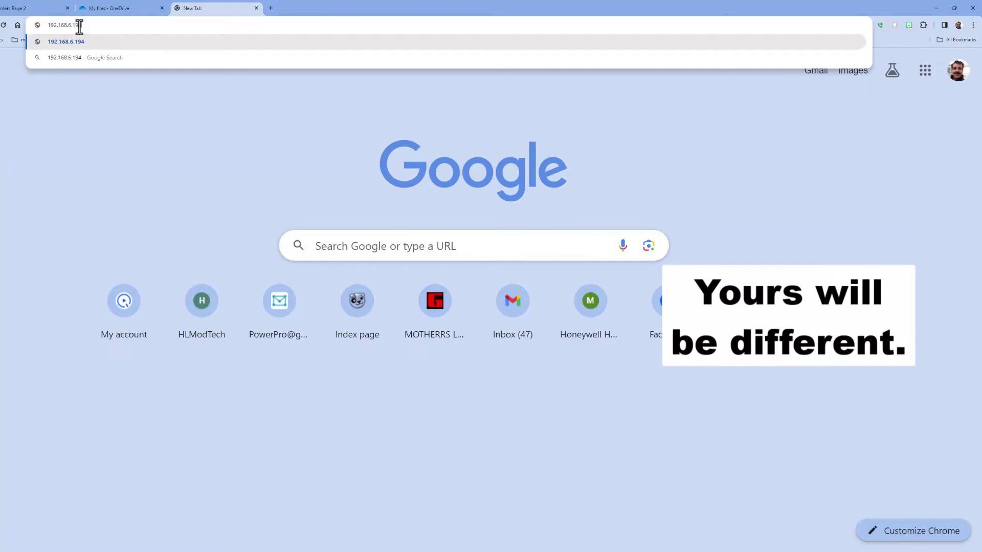
pyautogui.press('Return')
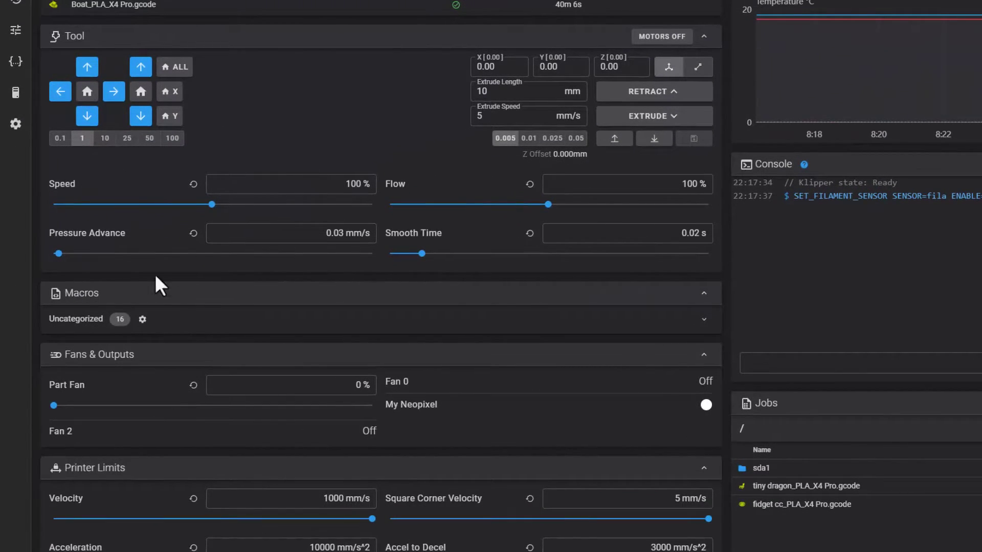
pyautogui.scroll(-1, 164, 274)
pyautogui.scroll(-3, 408, 223)
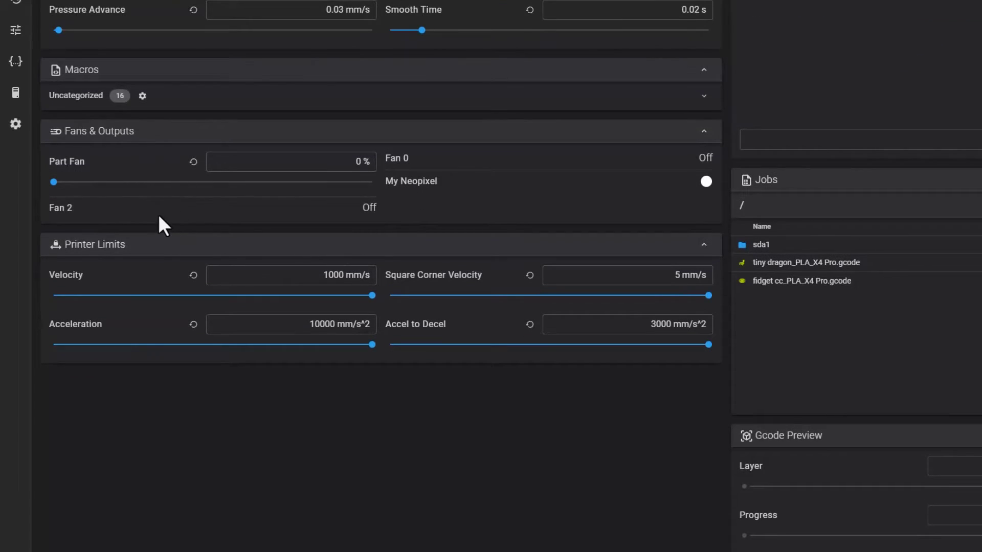
pyautogui.scroll(-1, 158, 213)
pyautogui.scroll(5, 276, 287)
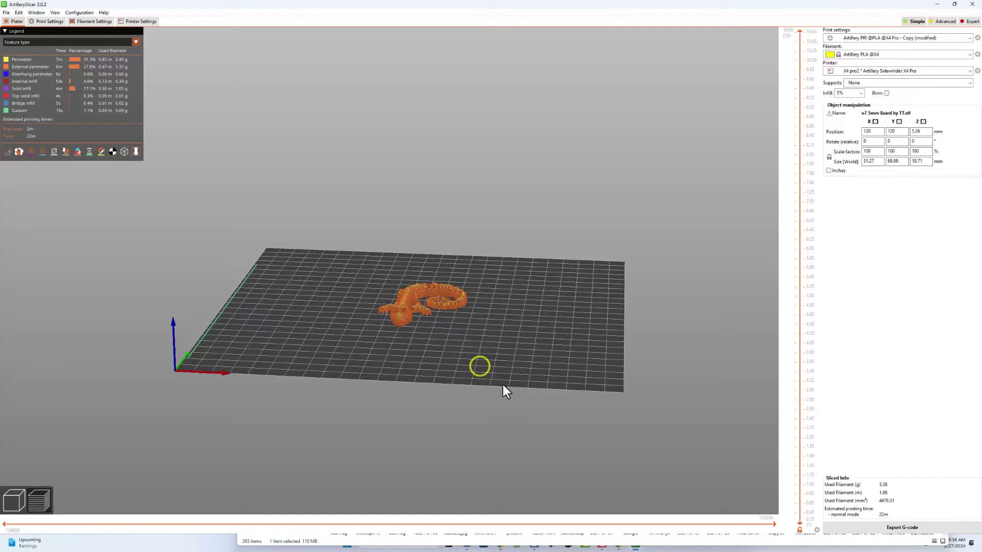
# Step: Select the x4pro physical printer in ArtillerySlicer's Printer dropdown
pyautogui.click(511, 379)
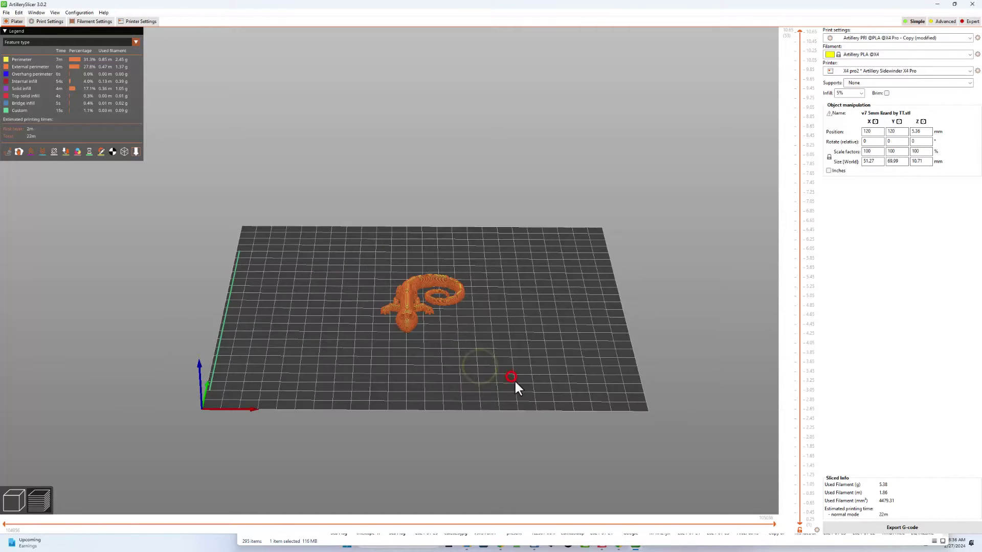
pyautogui.click(864, 70)
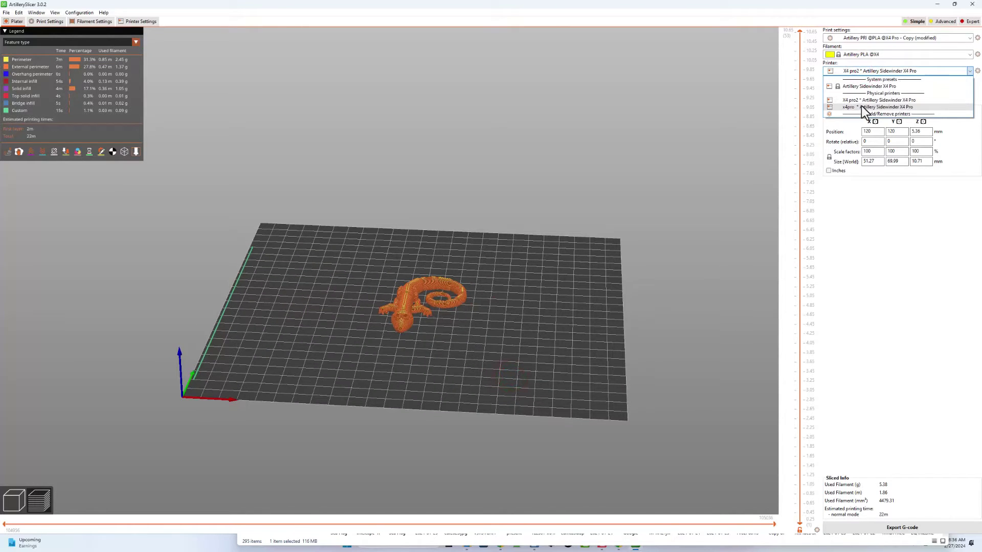
pyautogui.click(870, 107)
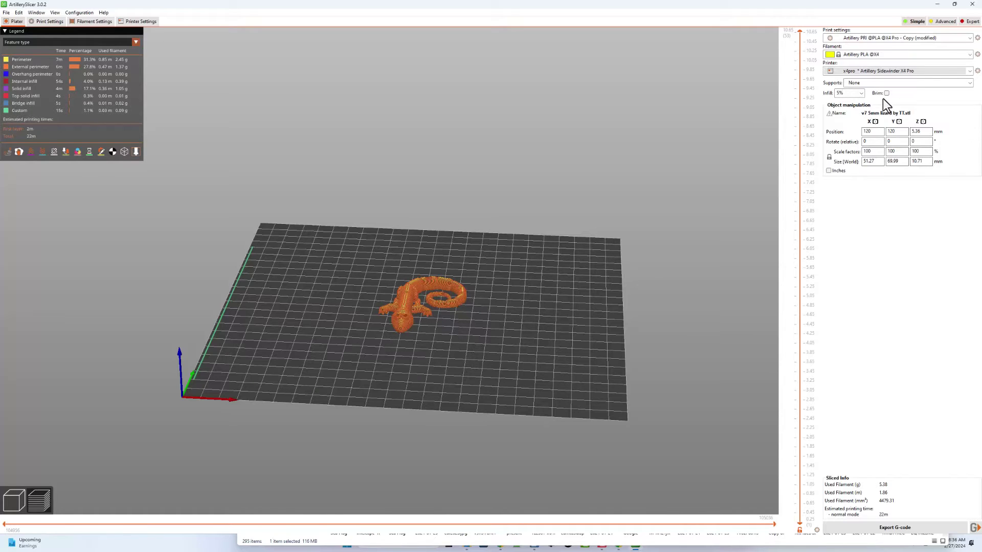
# Step: Upload the sliced lizard G-code to x4pro and start printing, then minimize the slicer
pyautogui.click(976, 528)
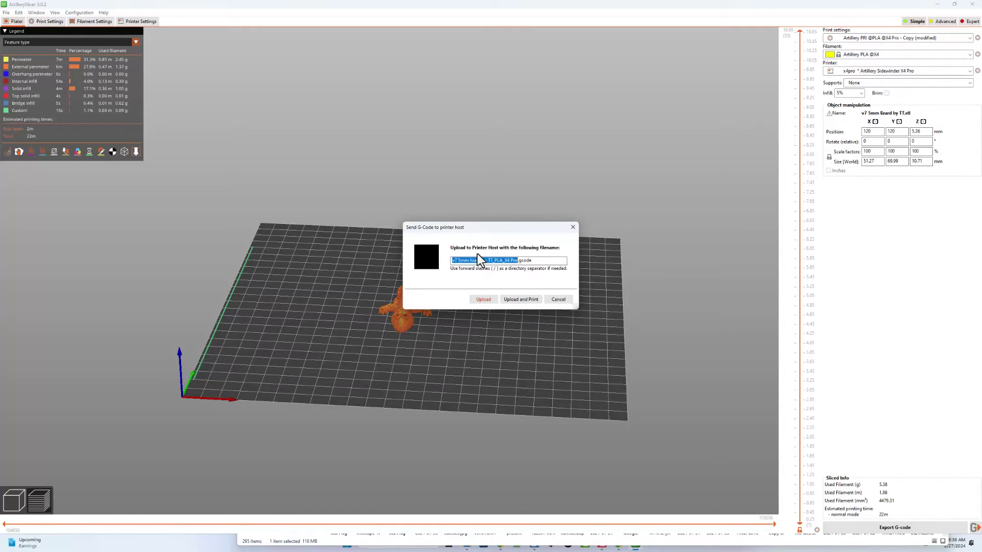
pyautogui.click(520, 300)
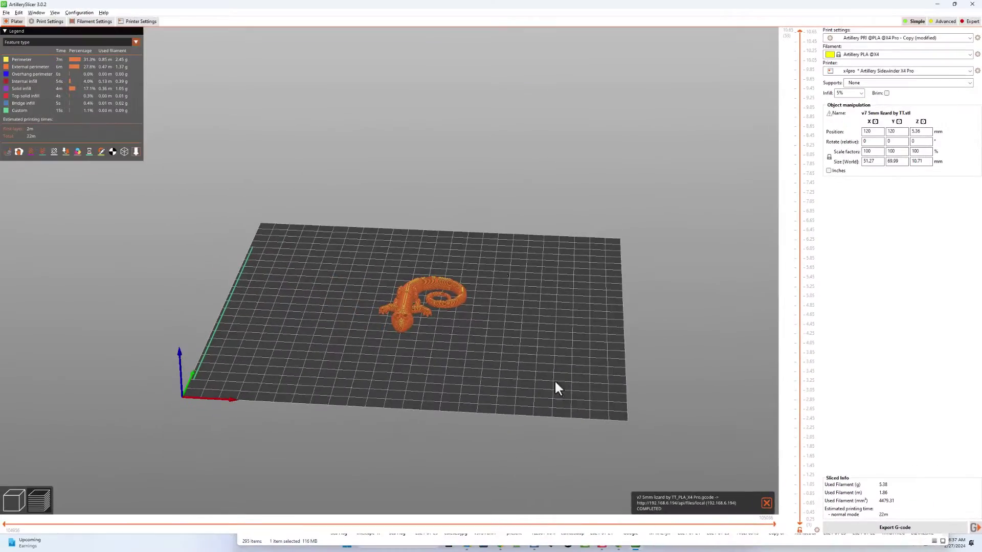
pyautogui.click(937, 5)
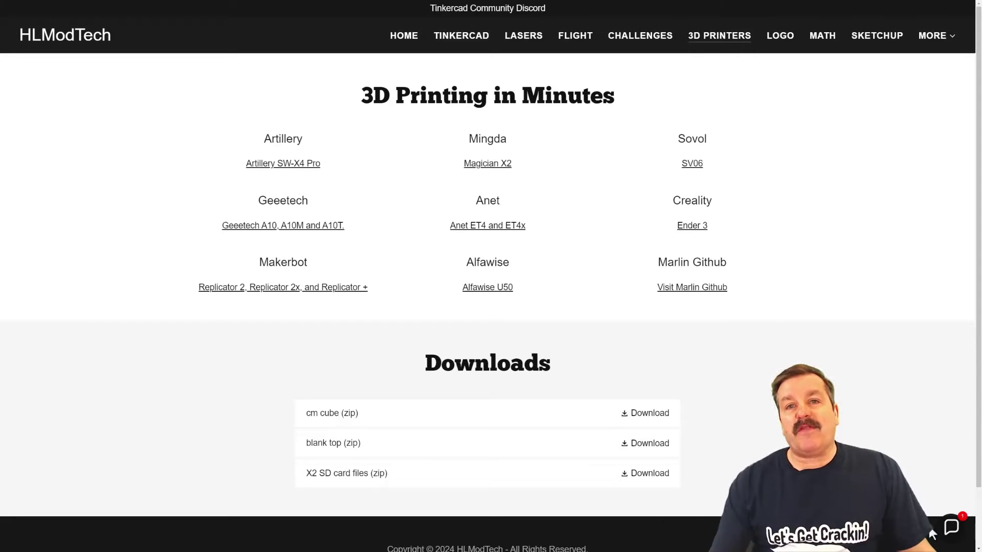
pyautogui.click(953, 529)
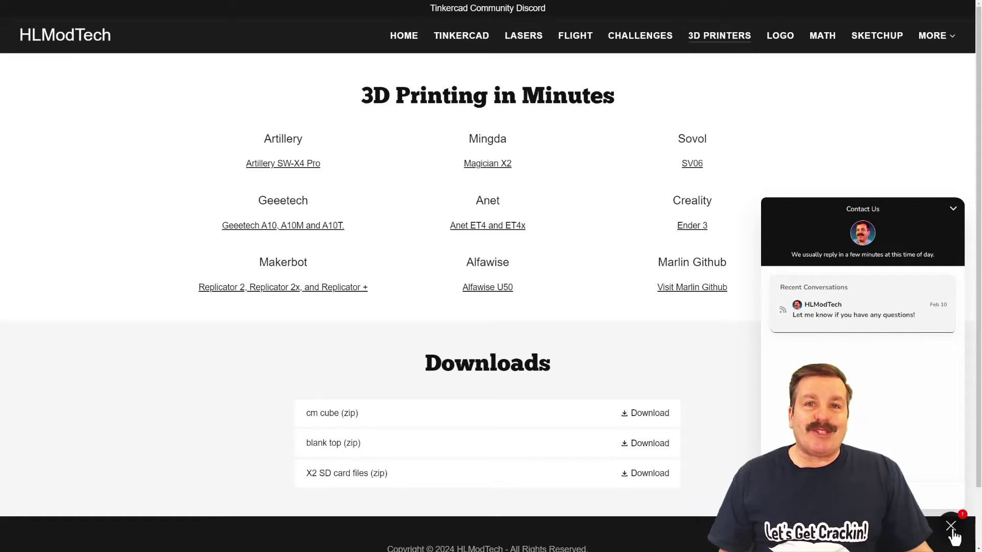
pyautogui.click(951, 527)
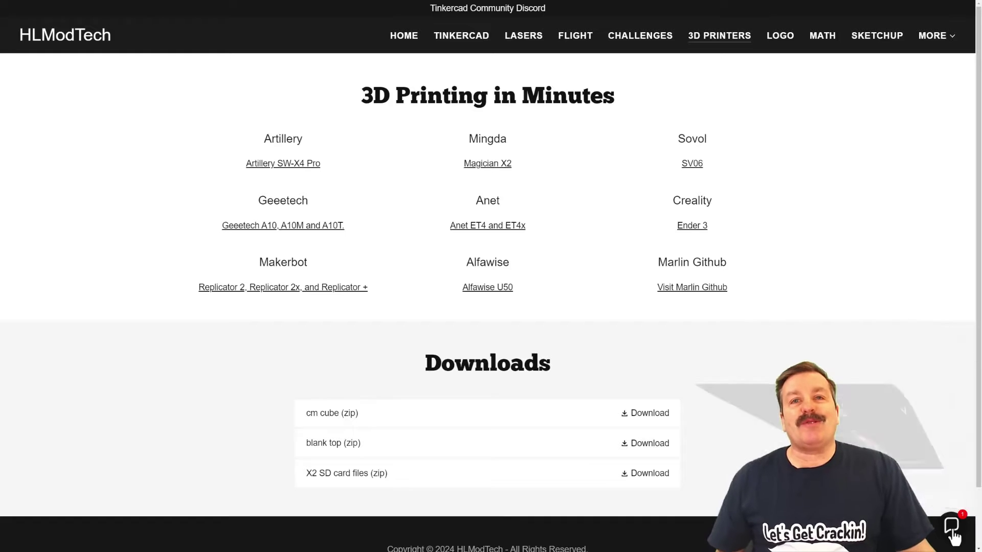